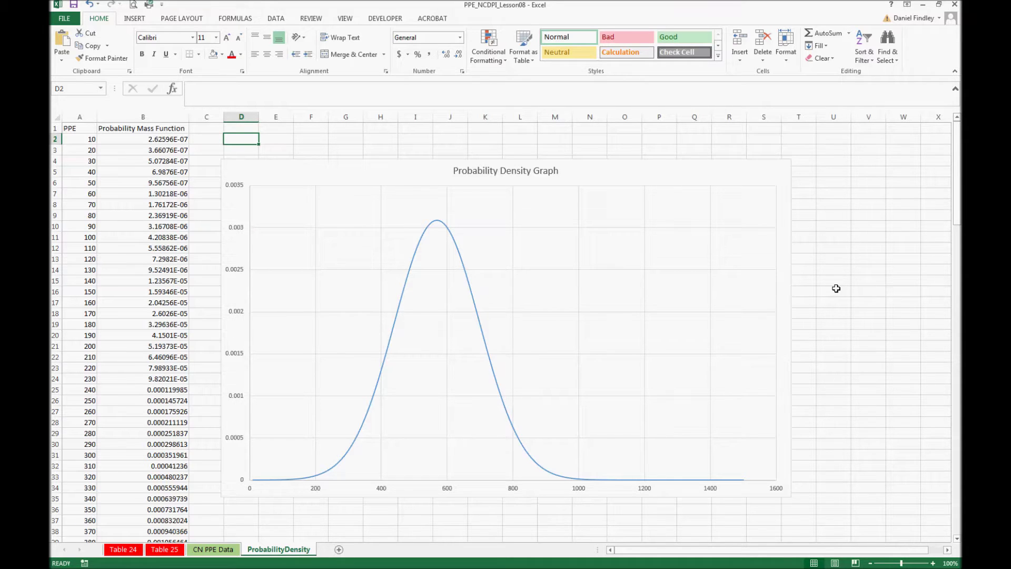
- Look over the CN PPE Data sheet, then return to the ProbabilityDensity sheet
{"action": "left_click", "coordinate": [205, 550]}
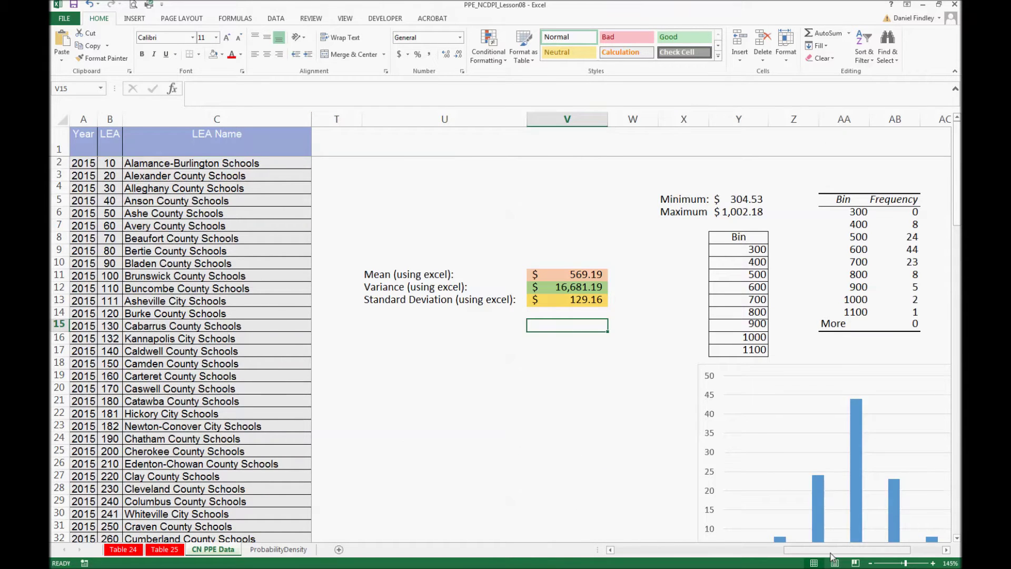
{"action": "left_click_drag", "start_coordinate": [831, 550], "coordinate": [864, 551]}
{"action": "scroll", "coordinate": [673, 500], "scroll_direction": "down", "scroll_amount": 4}
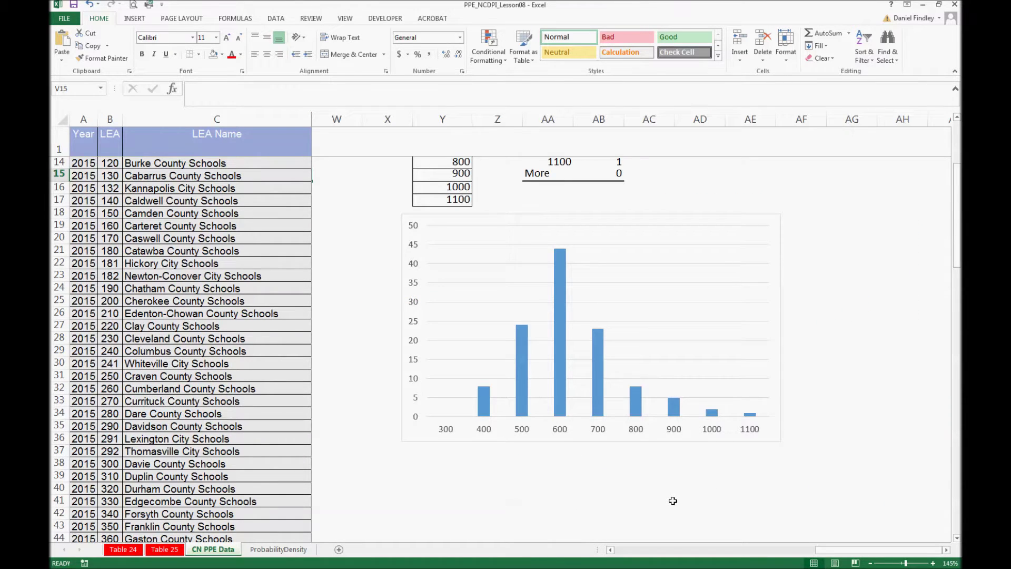
{"action": "scroll", "coordinate": [673, 501], "scroll_direction": "up", "scroll_amount": 1}
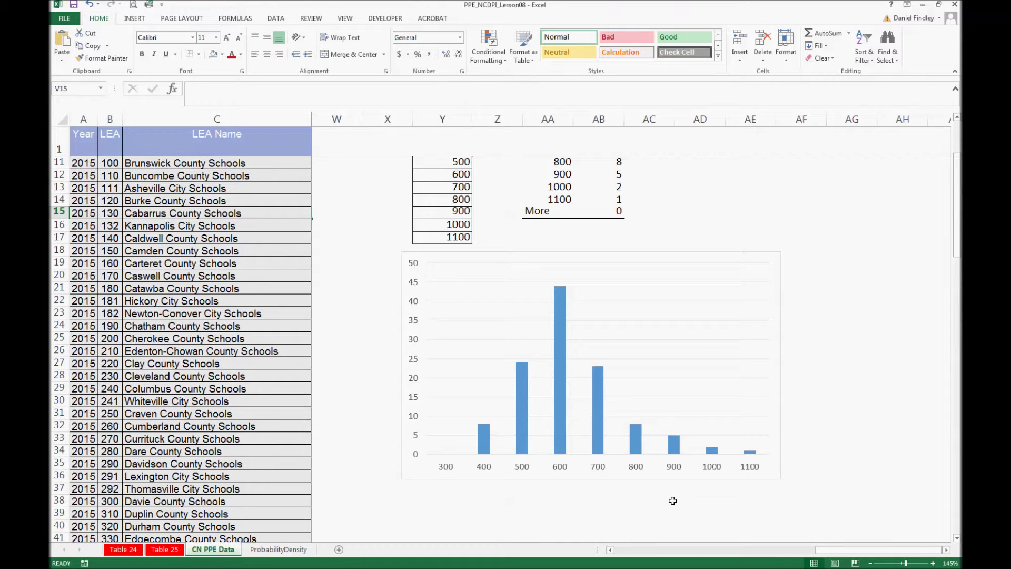
{"action": "left_click", "coordinate": [258, 554]}
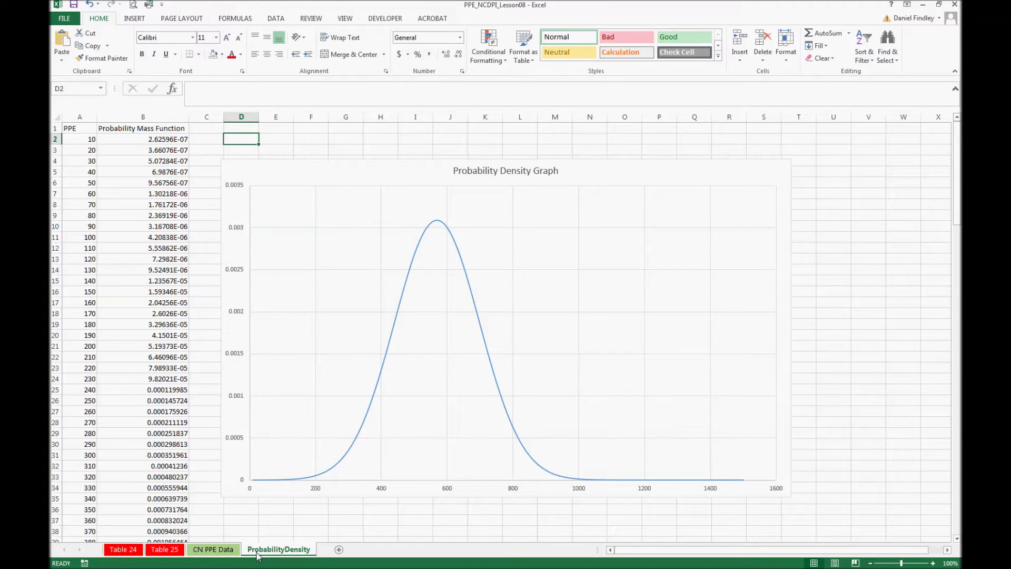
- Add a Histogram series to the density chart using 'CN PPE Data'!AA6:AA14 as X and AB6:AB14 as Y
{"action": "left_click", "coordinate": [364, 196]}
{"action": "left_click", "coordinate": [477, 20]}
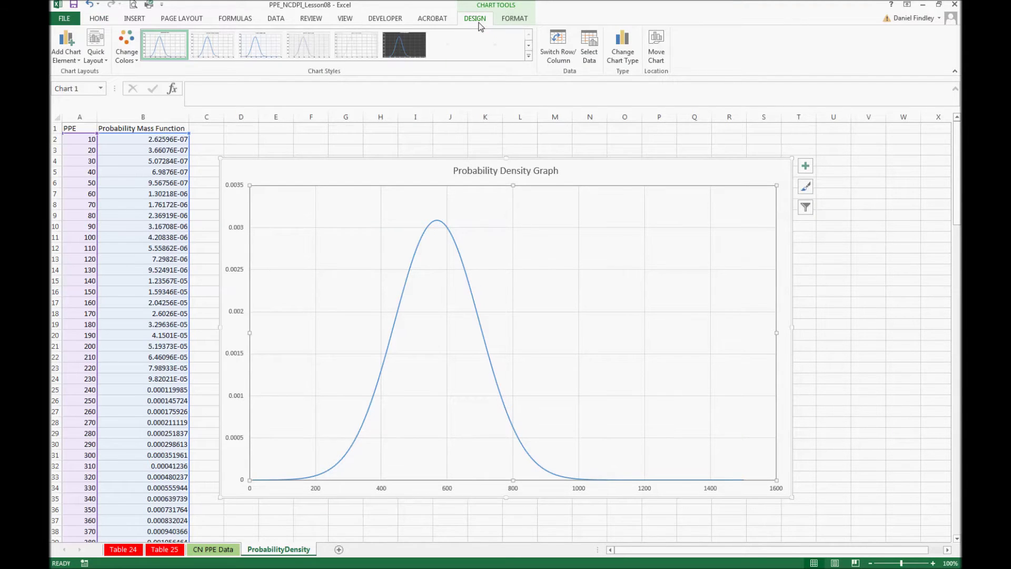
{"action": "left_click", "coordinate": [592, 43]}
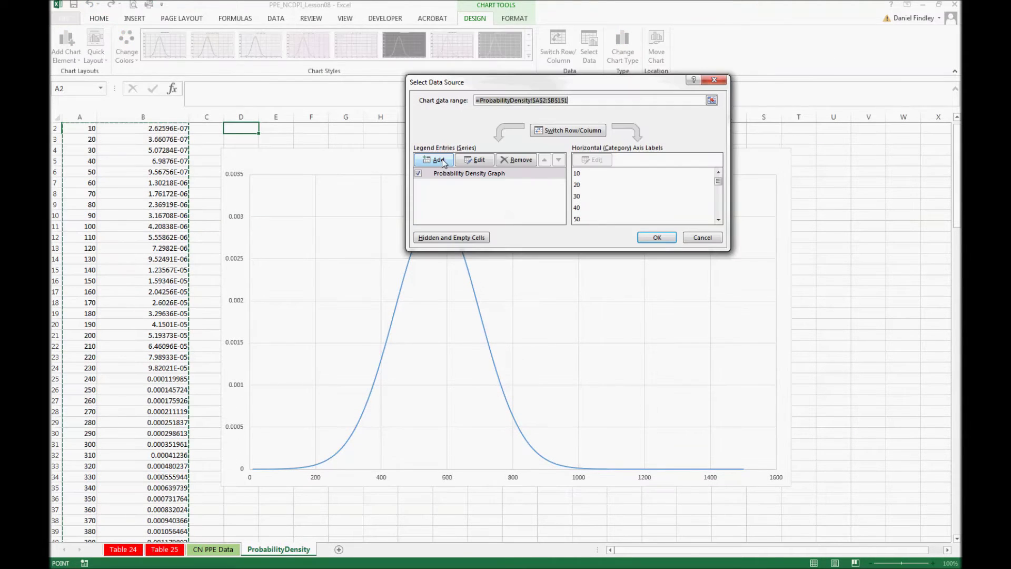
{"action": "left_click", "coordinate": [439, 160]}
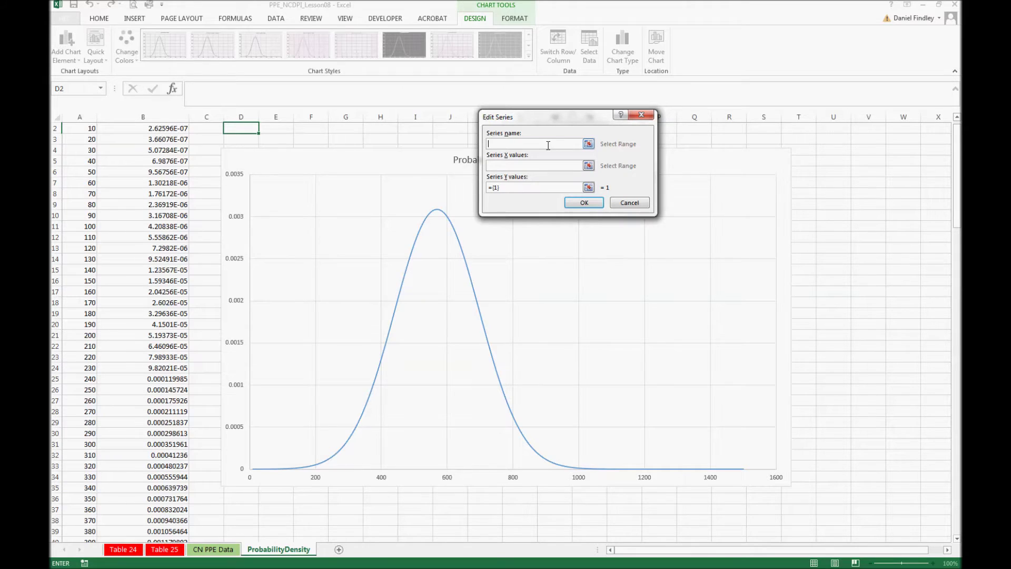
{"action": "type", "text": "His"}
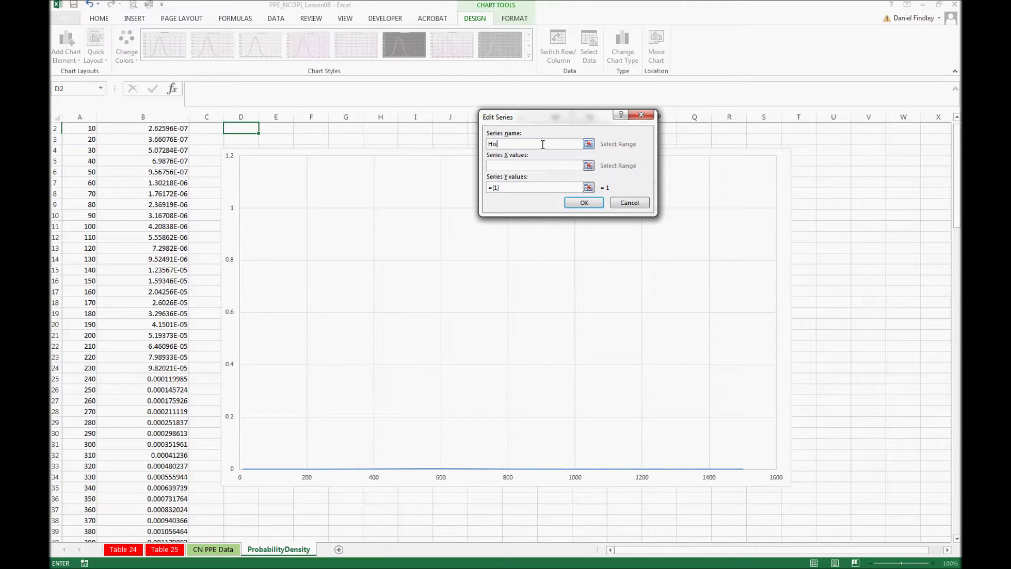
{"action": "type", "text": "tor"}
{"action": "type", "text": "ogram"}
{"action": "key", "text": "Tab"}
{"action": "left_click", "coordinate": [213, 549]}
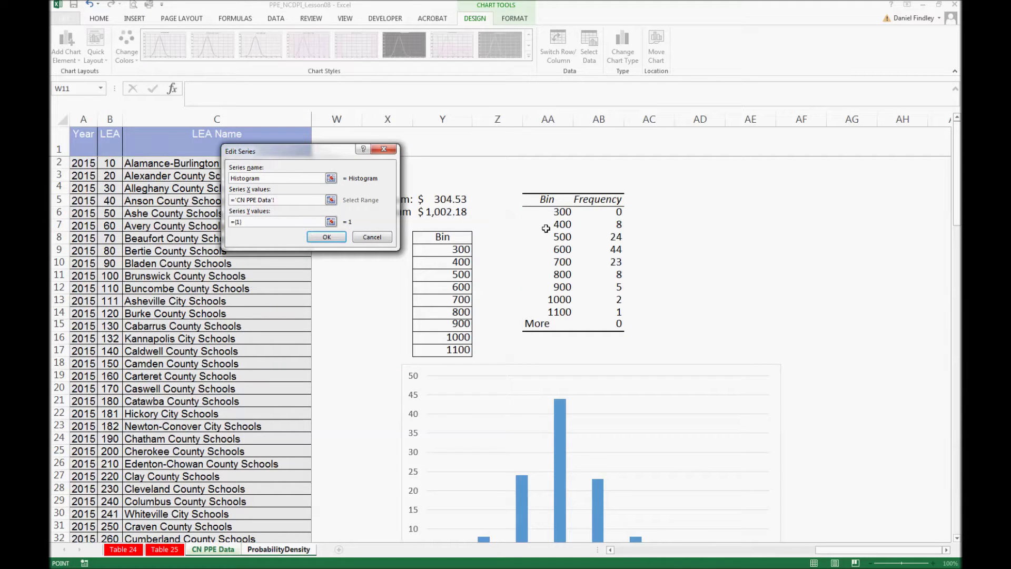
{"action": "left_click_drag", "start_coordinate": [548, 212], "coordinate": [550, 313]}
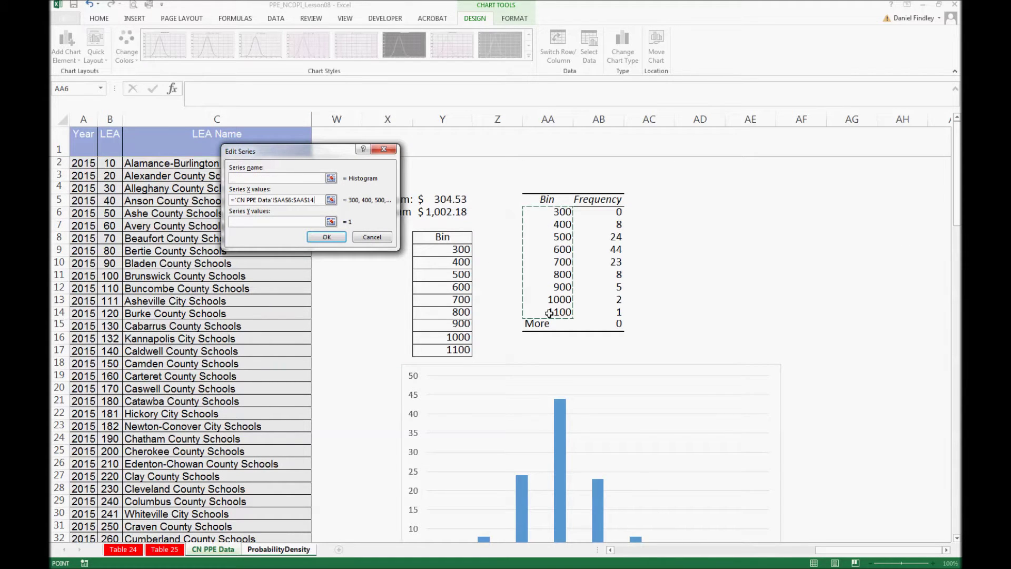
{"action": "left_click_drag", "start_coordinate": [611, 213], "coordinate": [604, 312]}
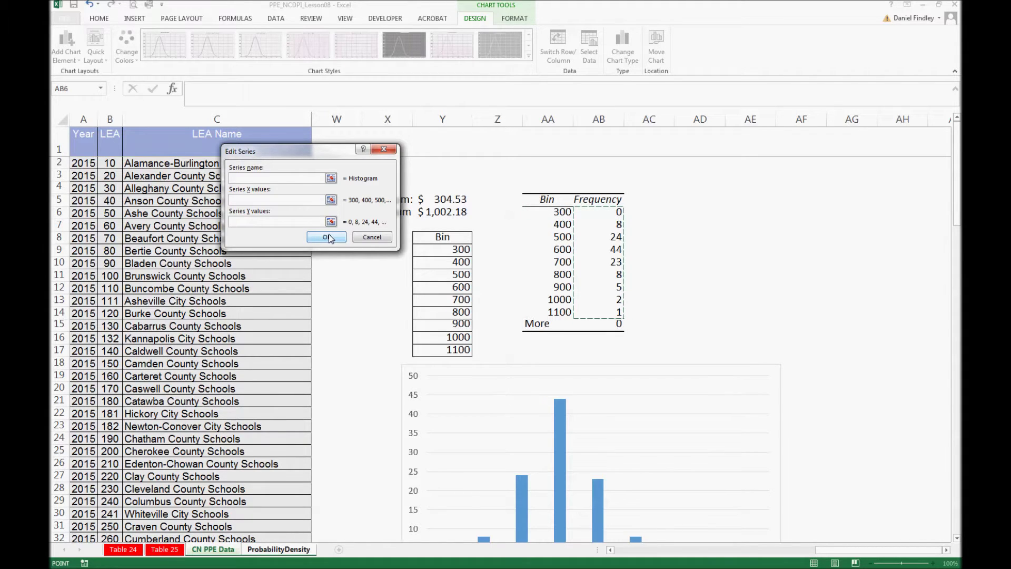
{"action": "left_click", "coordinate": [328, 238]}
{"action": "left_click", "coordinate": [658, 238]}
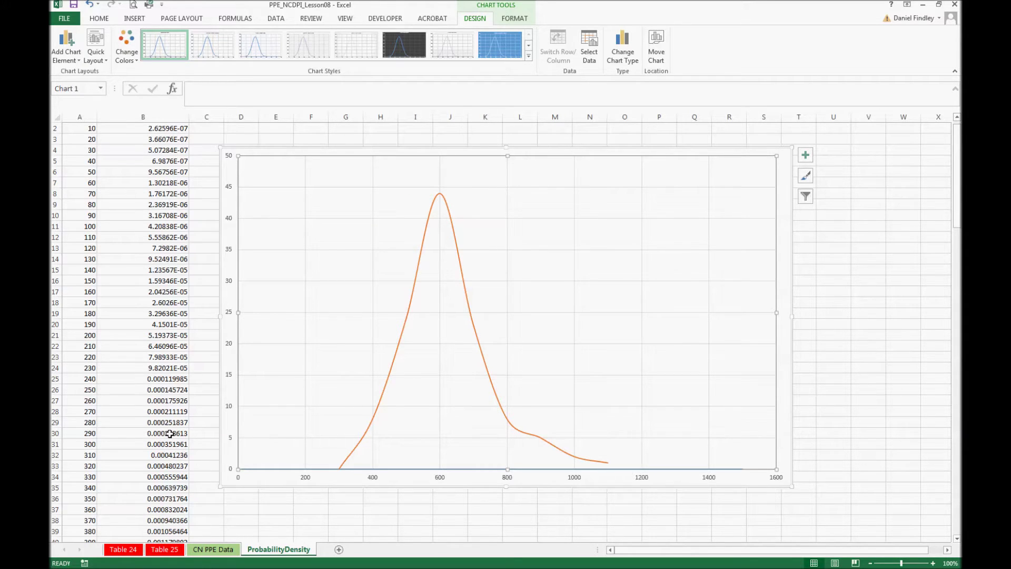
{"action": "left_click", "coordinate": [384, 399]}
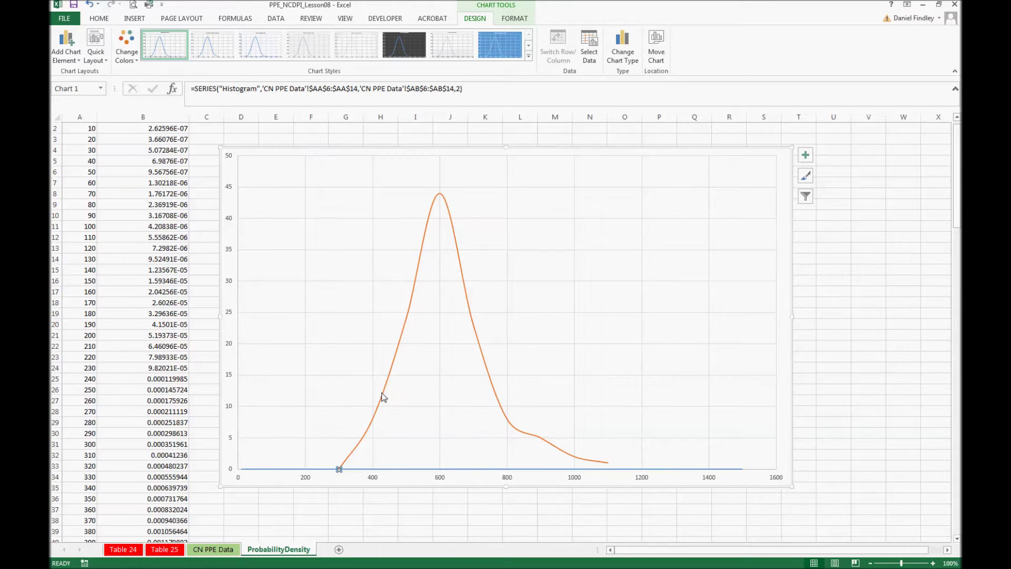
- Plot the orange Histogram series on the secondary vertical axis
{"action": "right_click", "coordinate": [383, 397]}
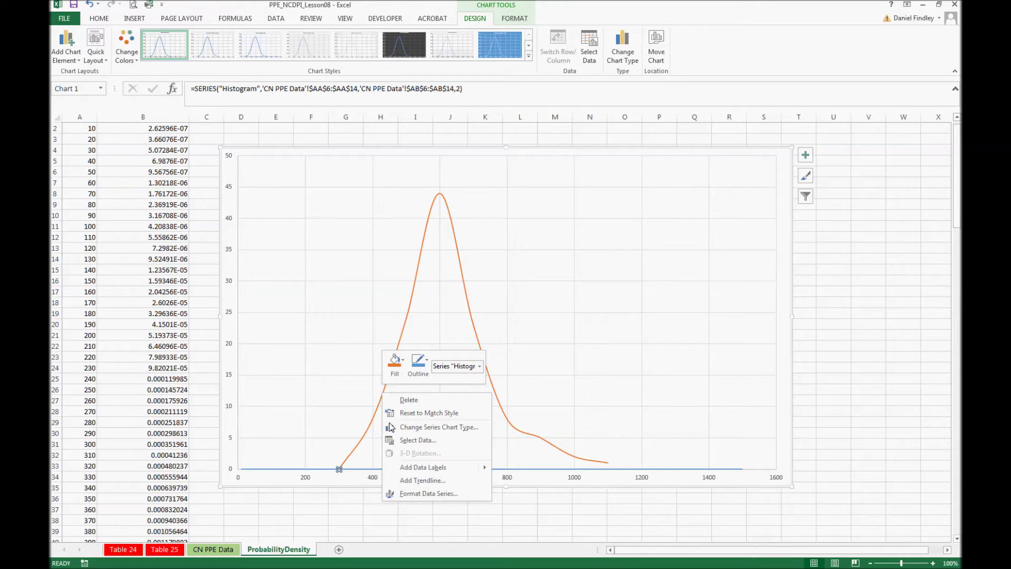
{"action": "left_click", "coordinate": [420, 492]}
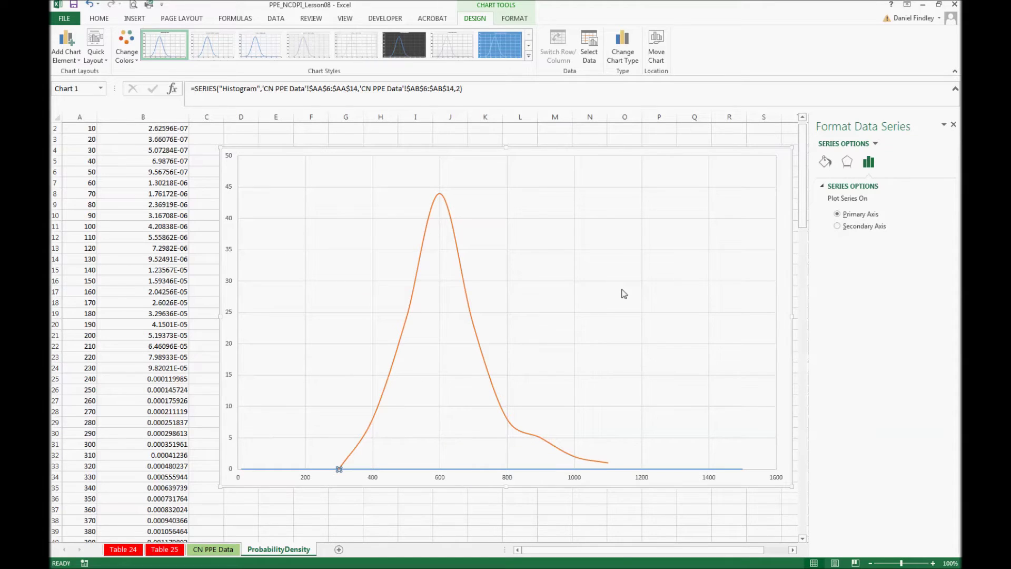
{"action": "left_click", "coordinate": [837, 226]}
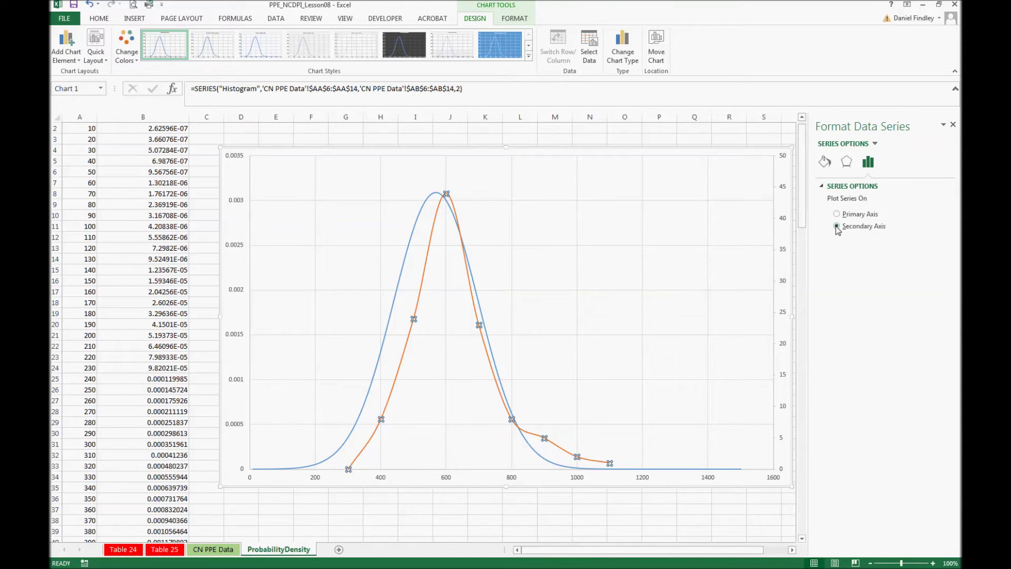
{"action": "left_click", "coordinate": [288, 489]}
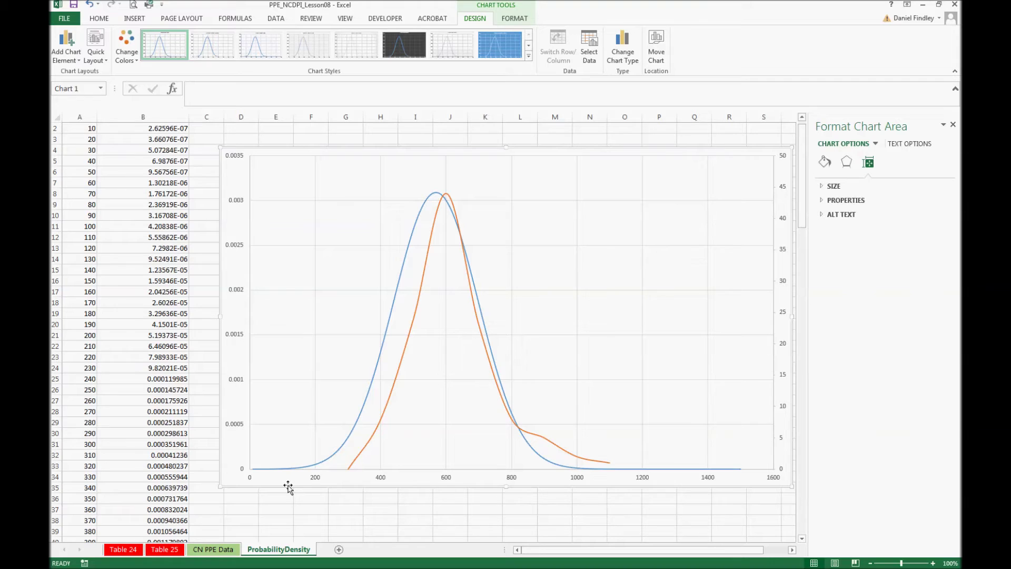
{"action": "left_click", "coordinate": [67, 58]}
- Title the horizontal axis 'Total PPE for CN (dollars)'
{"action": "mouse_move", "coordinate": [76, 85]}
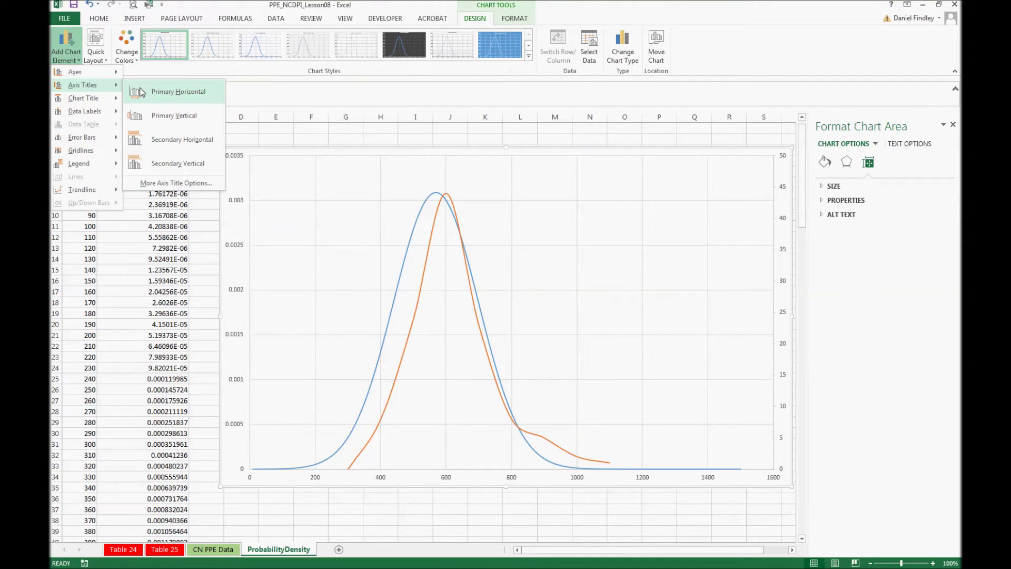
{"action": "left_click", "coordinate": [141, 93]}
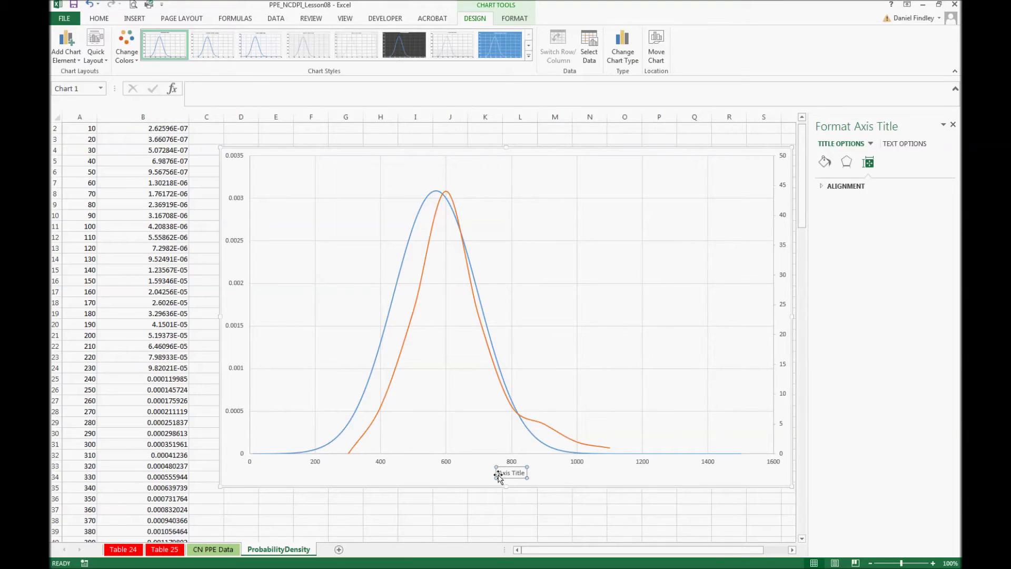
{"action": "left_click_drag", "start_coordinate": [499, 473], "coordinate": [533, 476]}
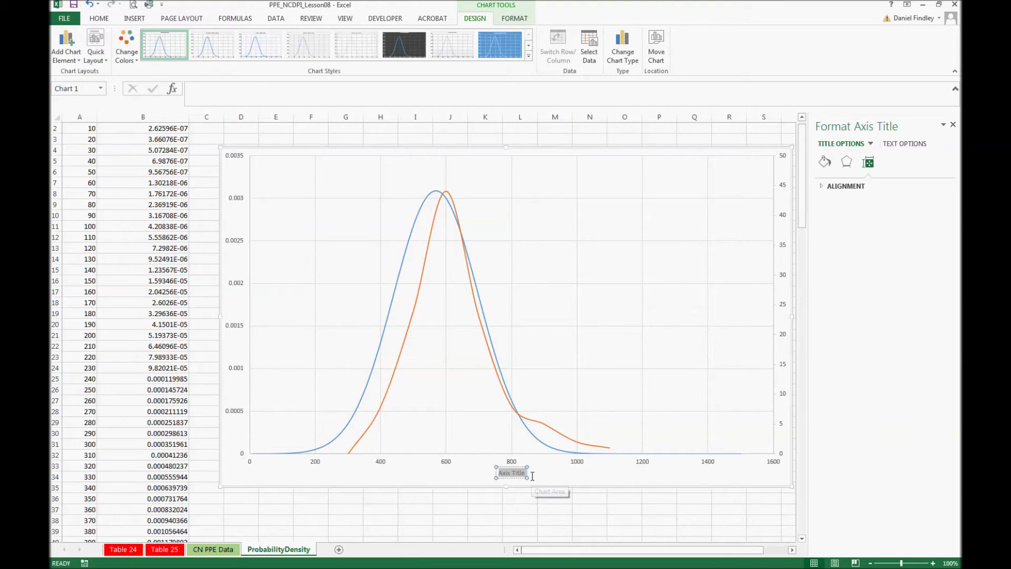
{"action": "type", "text": "Total PPE"}
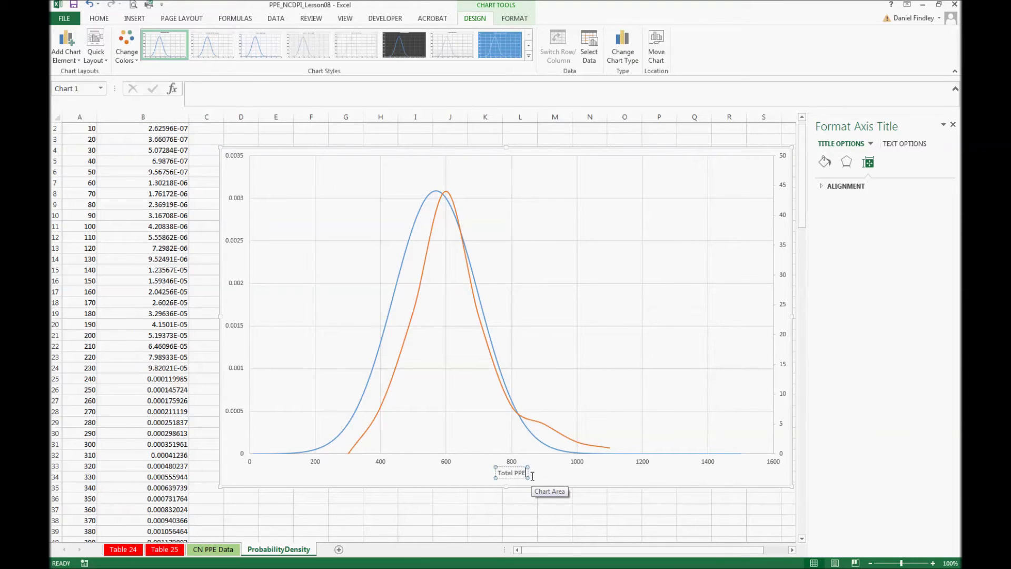
{"action": "type", "text": " for CN (doll"}
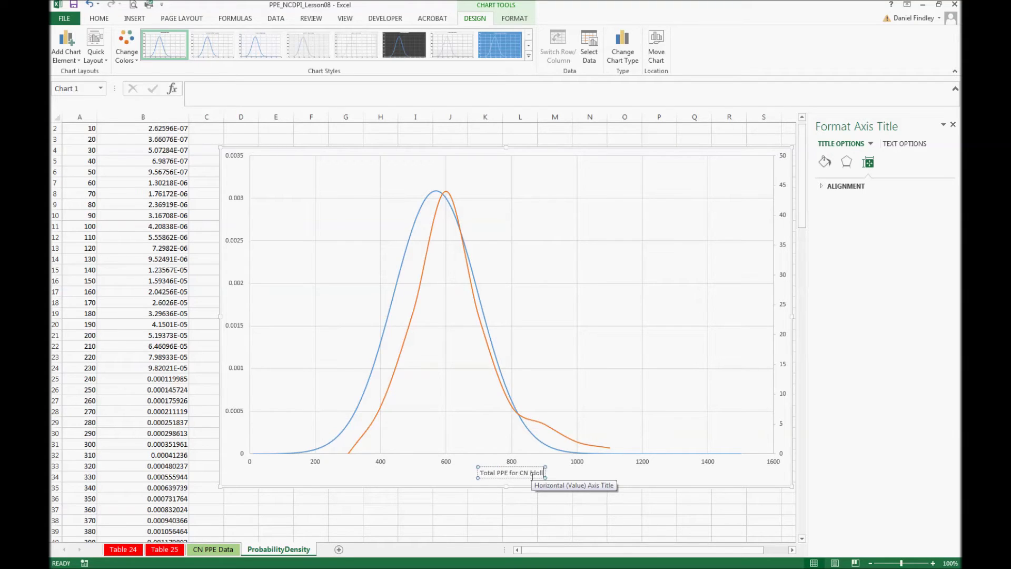
{"action": "type", "text": "ars)"}
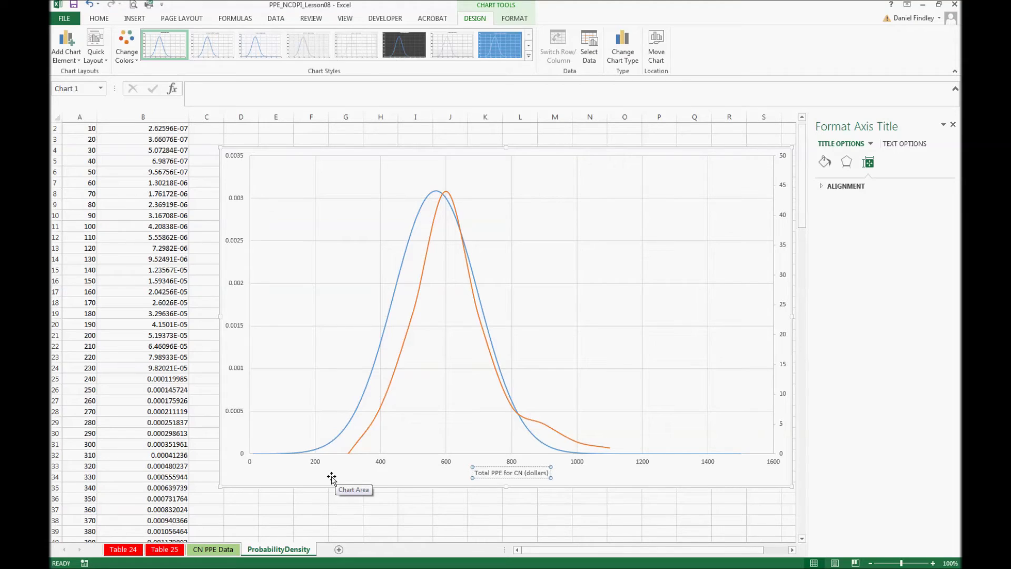
{"action": "left_click", "coordinate": [225, 358]}
- Add a primary vertical axis title reading 'Probability Mass Function'
{"action": "left_click", "coordinate": [66, 53]}
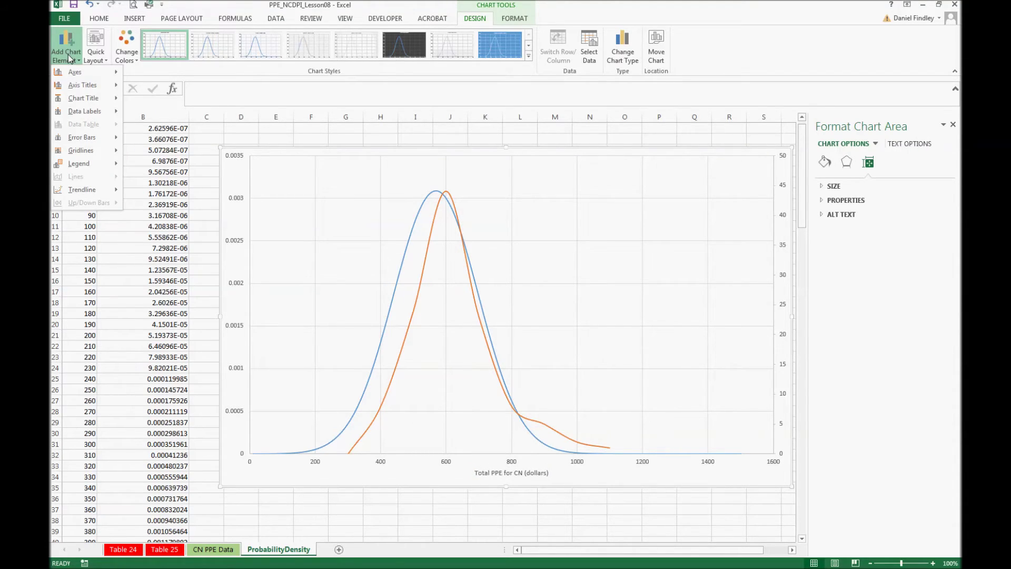
{"action": "mouse_move", "coordinate": [93, 89]}
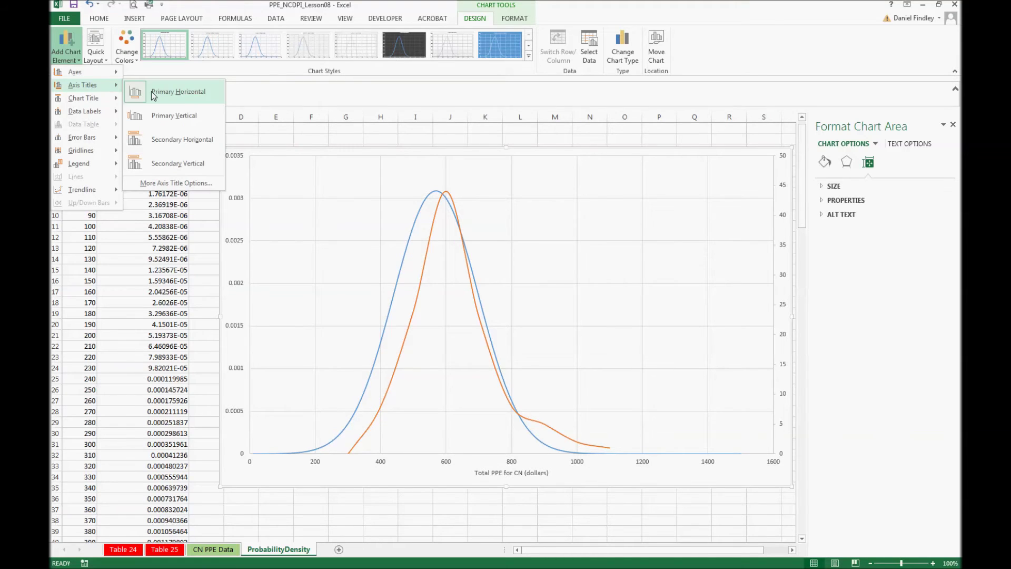
{"action": "left_click", "coordinate": [163, 114]}
{"action": "left_click", "coordinate": [238, 318]}
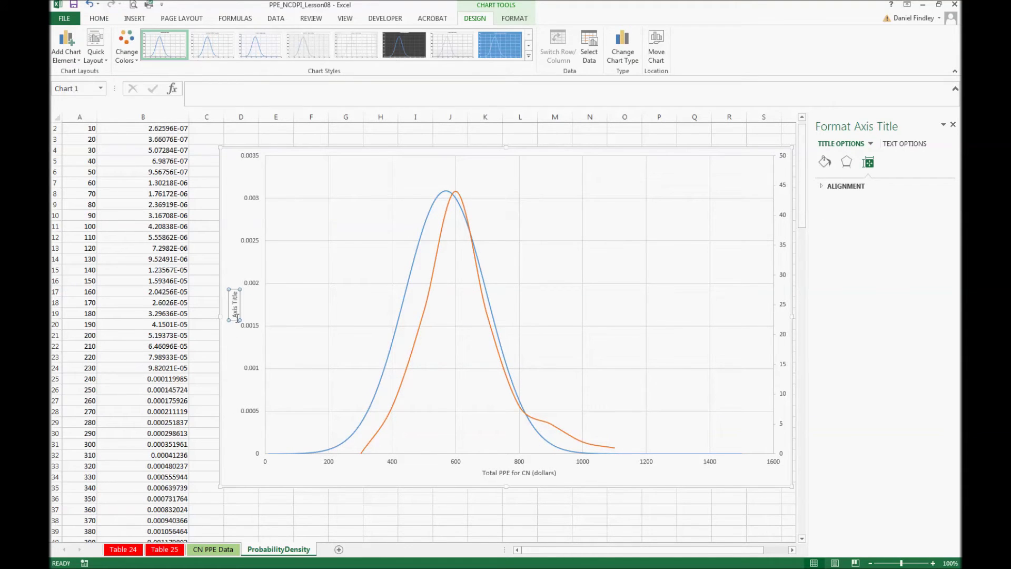
{"action": "left_click_drag", "start_coordinate": [237, 318], "coordinate": [232, 272]}
{"action": "type", "text": "Probability Mass Function"}
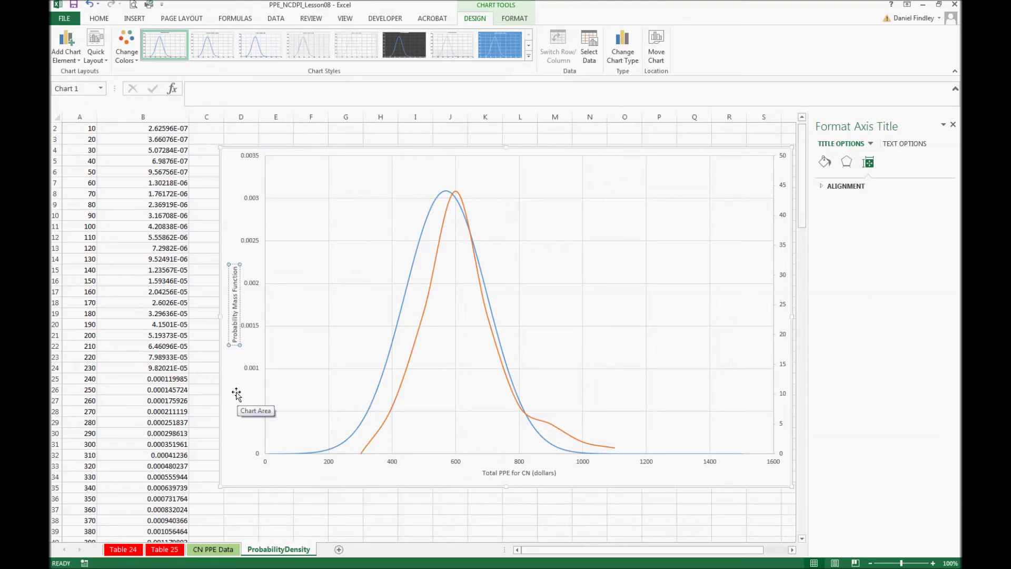
{"action": "left_click", "coordinate": [765, 353]}
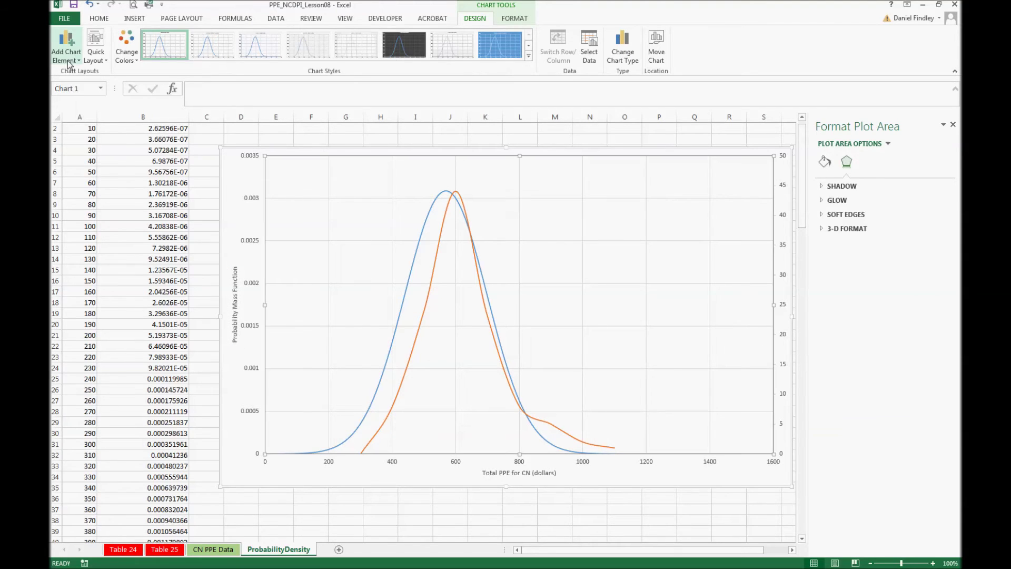
- Add a secondary vertical axis title reading 'Frequency of Observations'
{"action": "left_click", "coordinate": [68, 64]}
{"action": "mouse_move", "coordinate": [84, 84]}
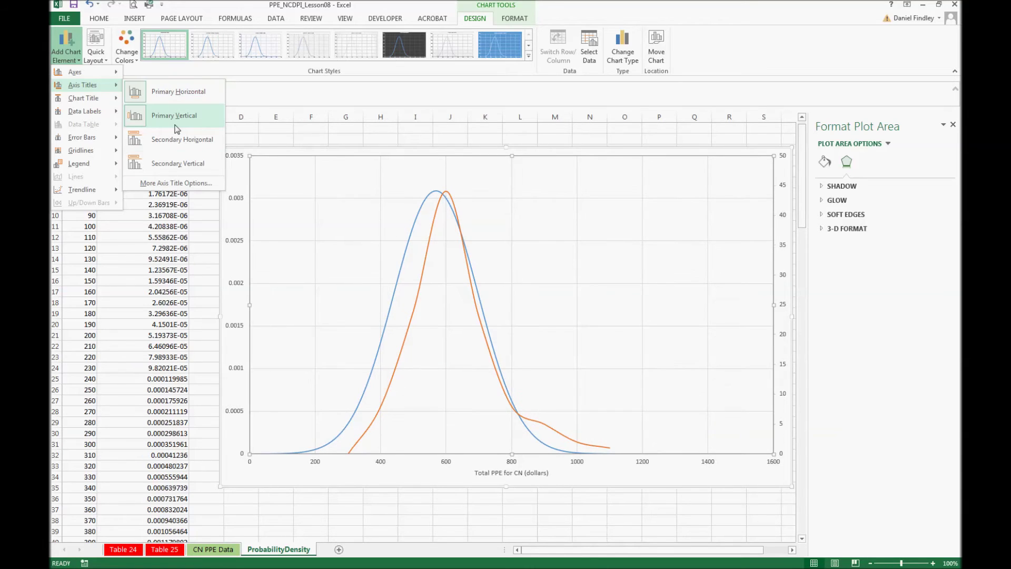
{"action": "left_click", "coordinate": [187, 160]}
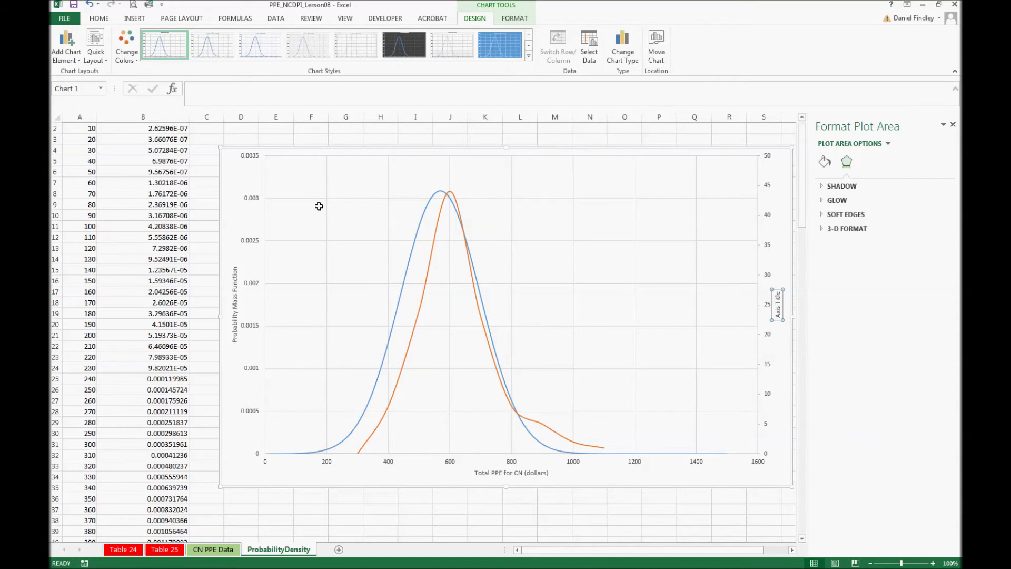
{"action": "left_click", "coordinate": [778, 316]}
{"action": "left_click_drag", "start_coordinate": [779, 317], "coordinate": [777, 285]}
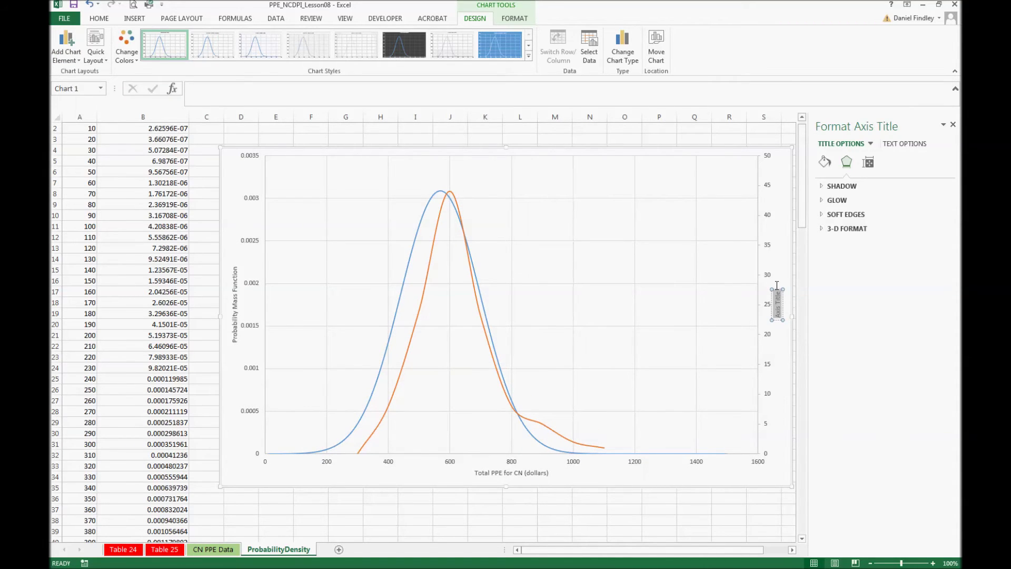
{"action": "type", "text": "Frequency of O"}
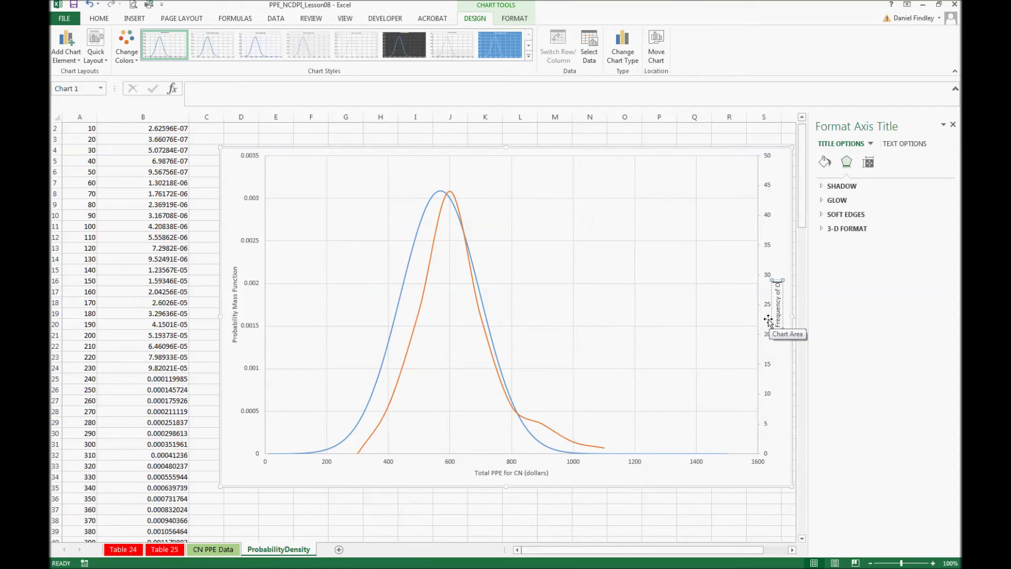
{"action": "type", "text": "bservations"}
{"action": "left_click", "coordinate": [826, 447]}
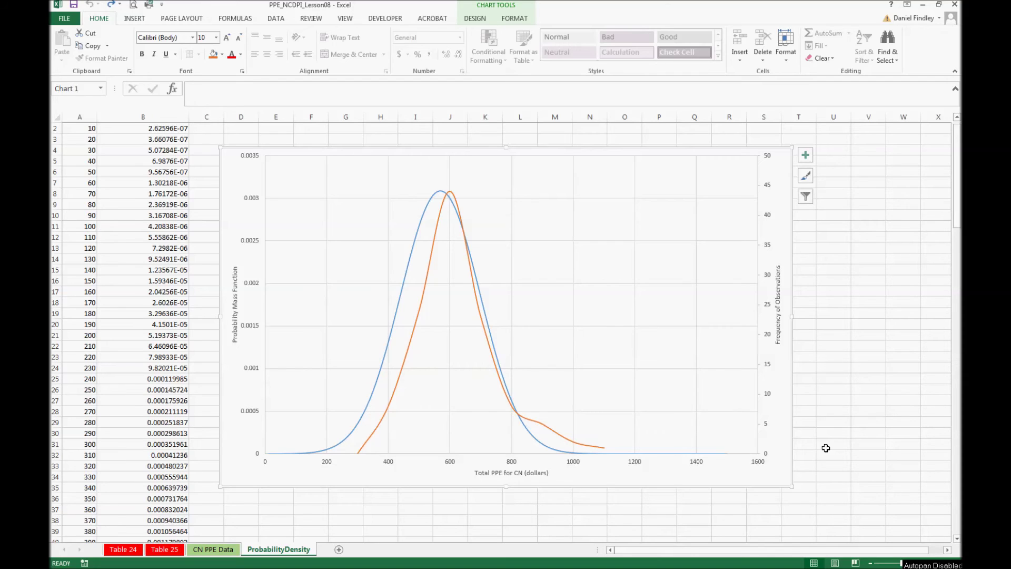
{"action": "right_click", "coordinate": [395, 395]}
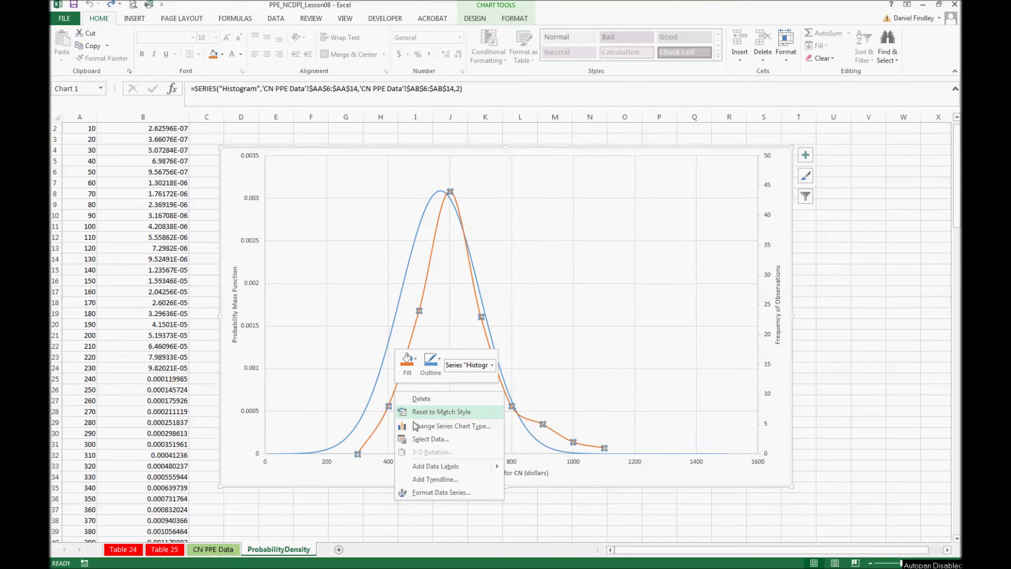
- Change the Histogram series chart type to Clustered Column in the combo chart settings
{"action": "left_click", "coordinate": [450, 426]}
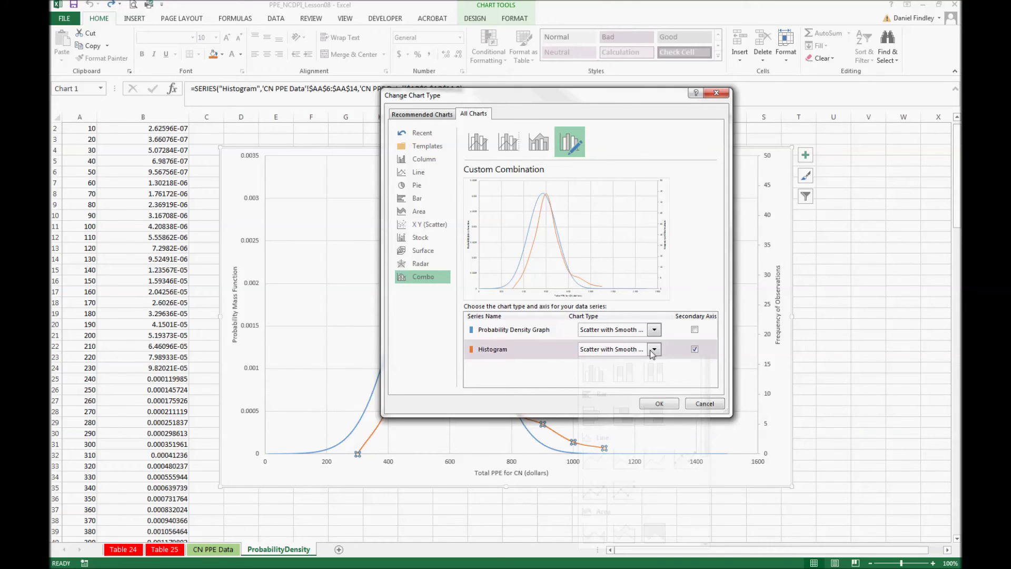
{"action": "left_click", "coordinate": [650, 349]}
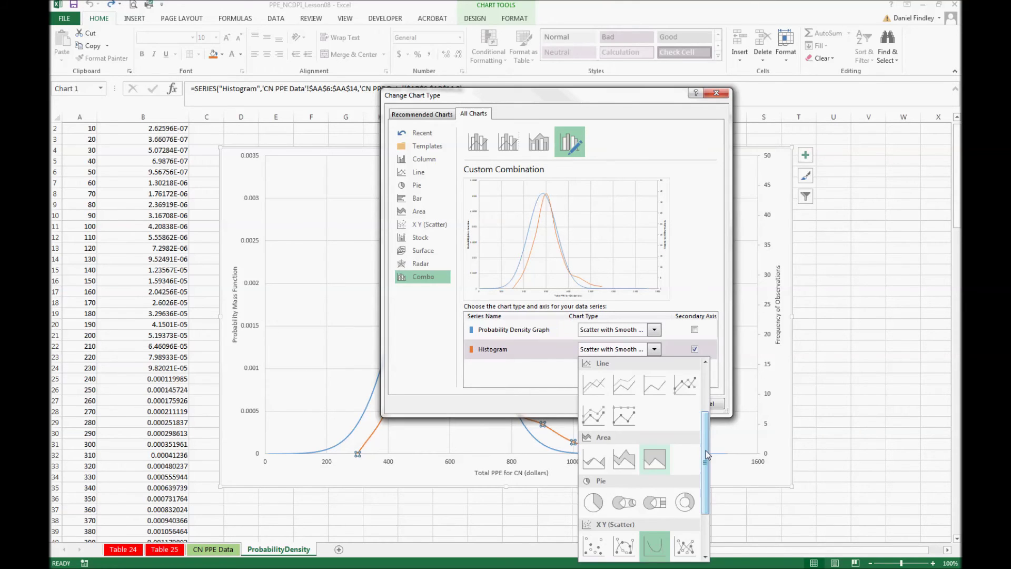
{"action": "scroll", "coordinate": [706, 450], "scroll_direction": "up", "scroll_amount": 3}
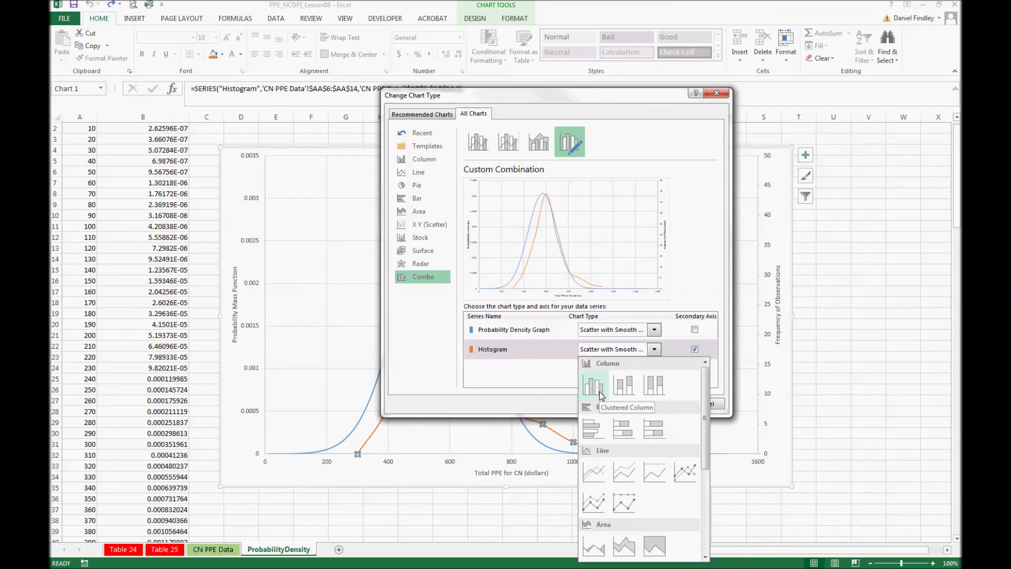
{"action": "left_click", "coordinate": [593, 386]}
{"action": "left_click", "coordinate": [664, 404]}
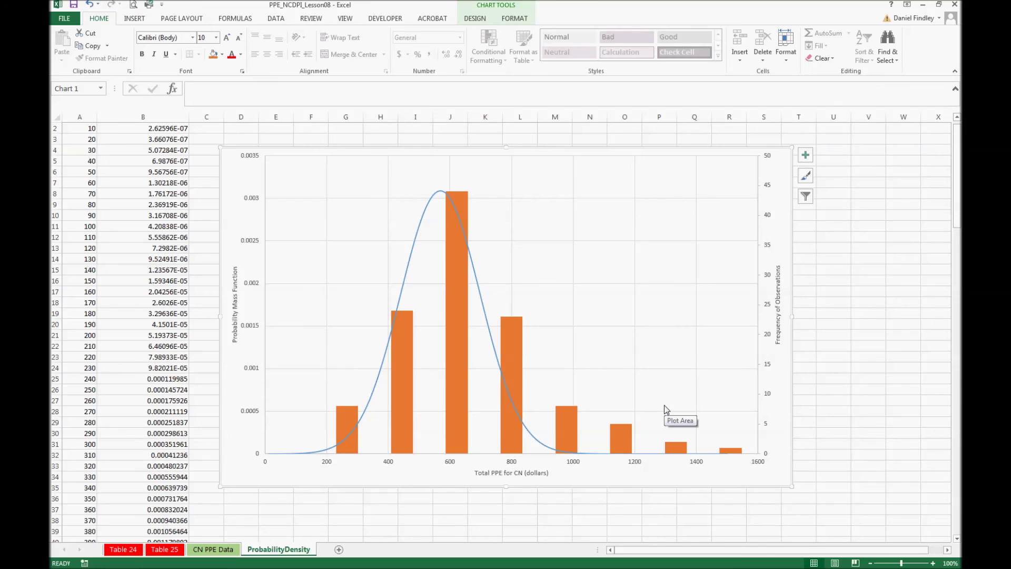
{"action": "mouse_move", "coordinate": [674, 457]}
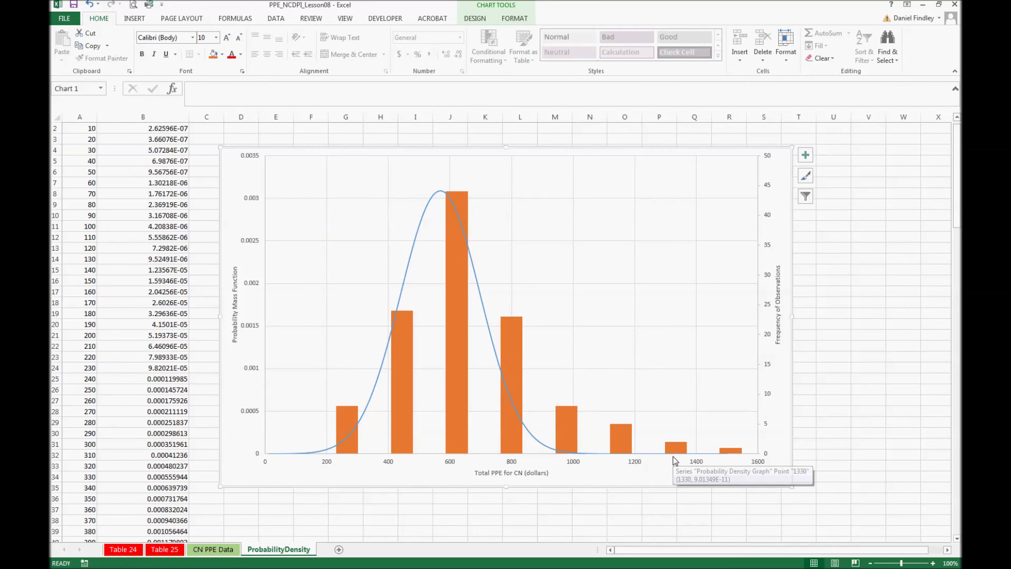